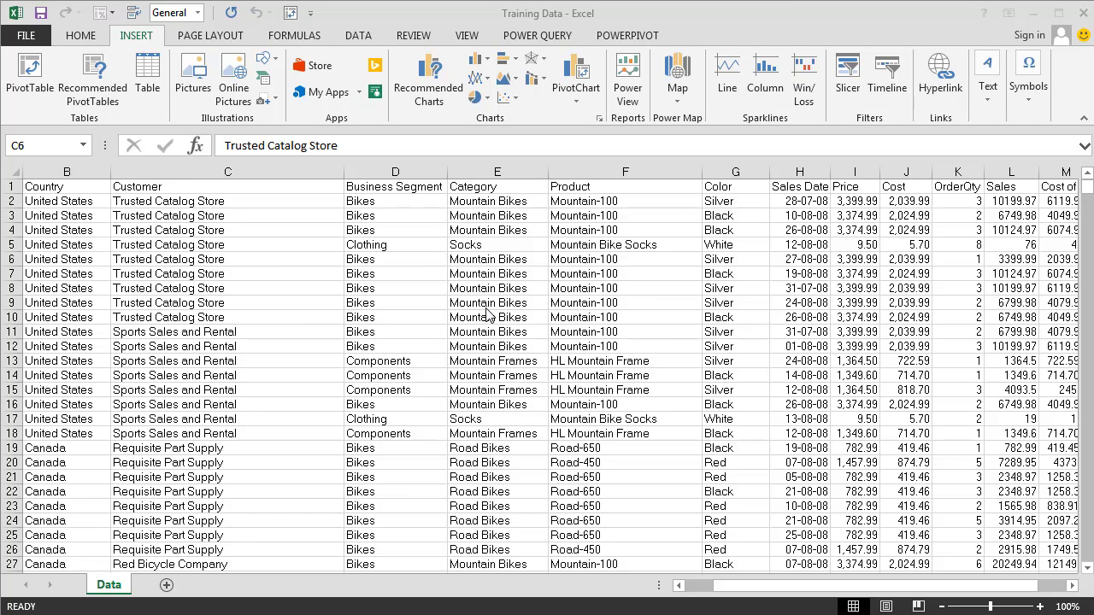
Step: Create a PivotTable from the range Data!$A$1:$N$60920 on a new worksheet
{"action": "left_click", "coordinate": [334, 278]}
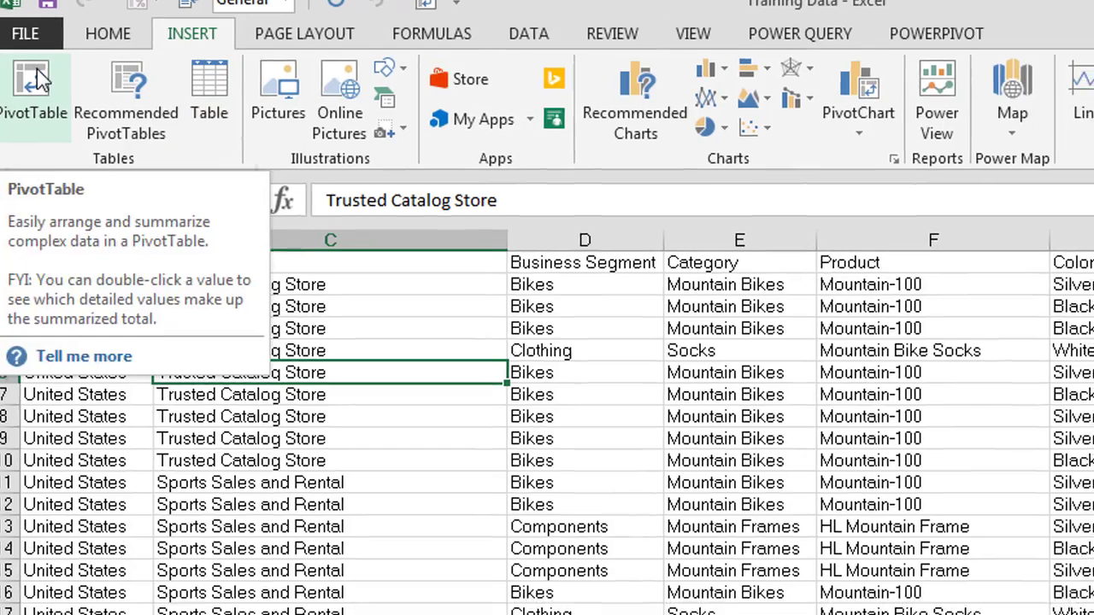
{"action": "left_click", "coordinate": [43, 101]}
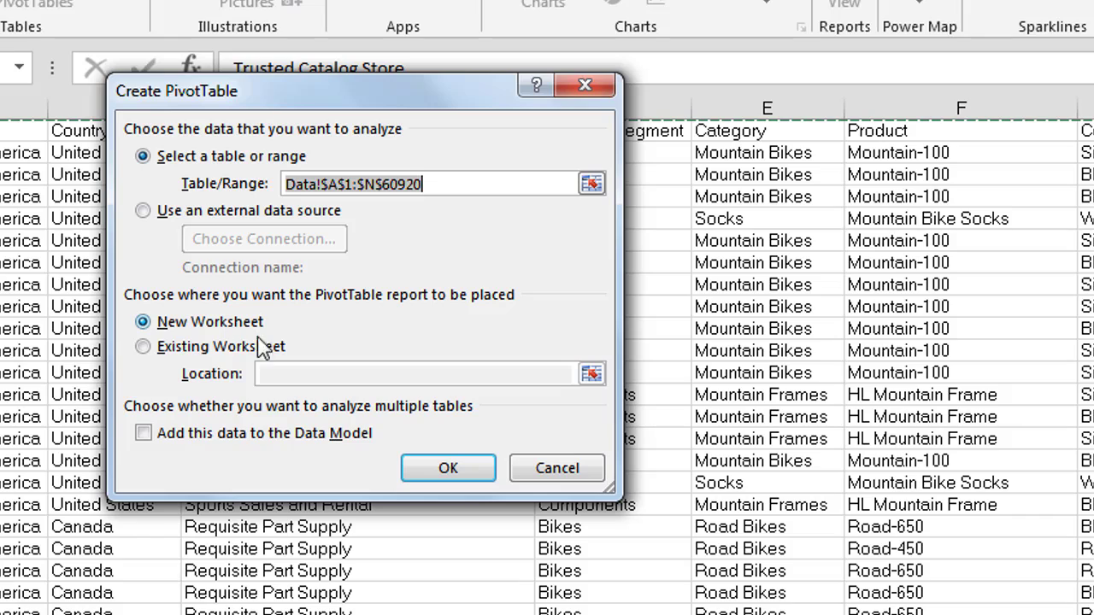
{"action": "left_click", "coordinate": [448, 469]}
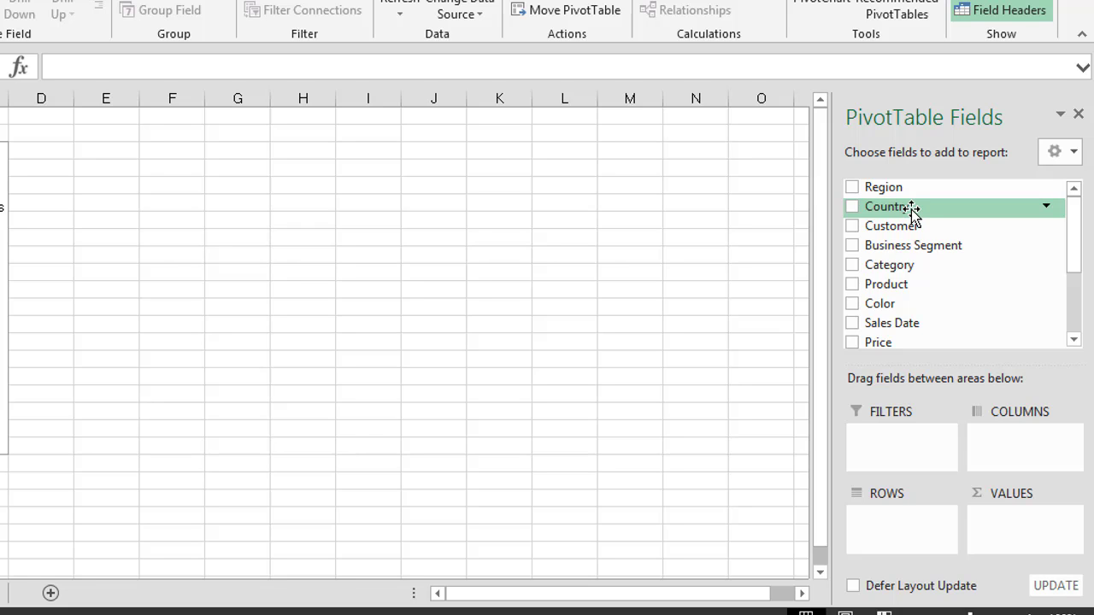
Step: Add Country to the PivotTable's rows and Sales to its values
{"action": "left_click", "coordinate": [854, 207]}
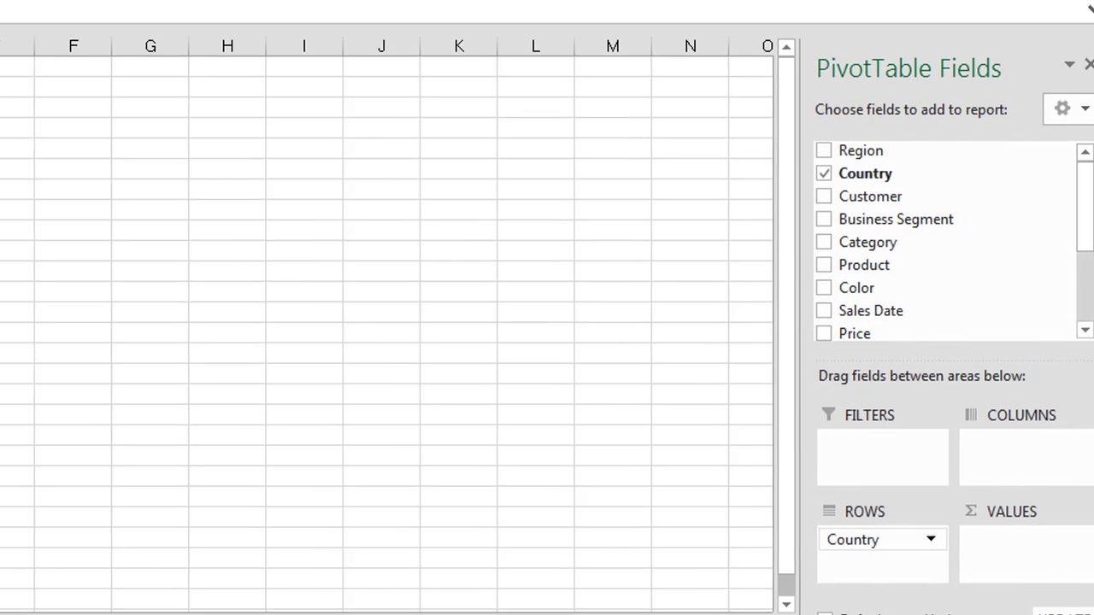
{"action": "left_click_drag", "start_coordinate": [1078, 224], "coordinate": [1077, 308]}
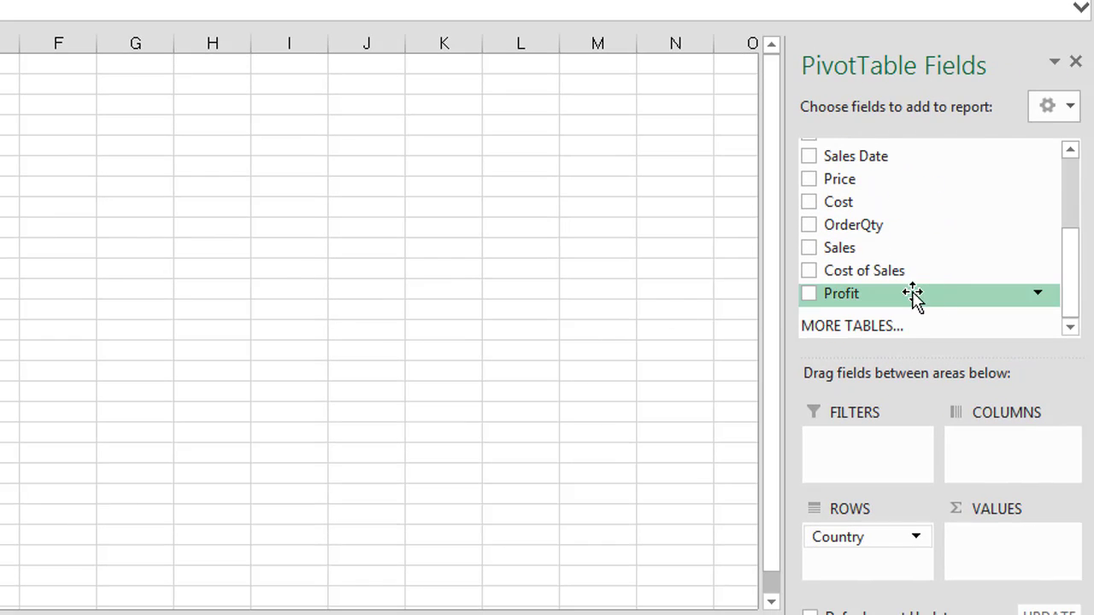
{"action": "left_click", "coordinate": [811, 249]}
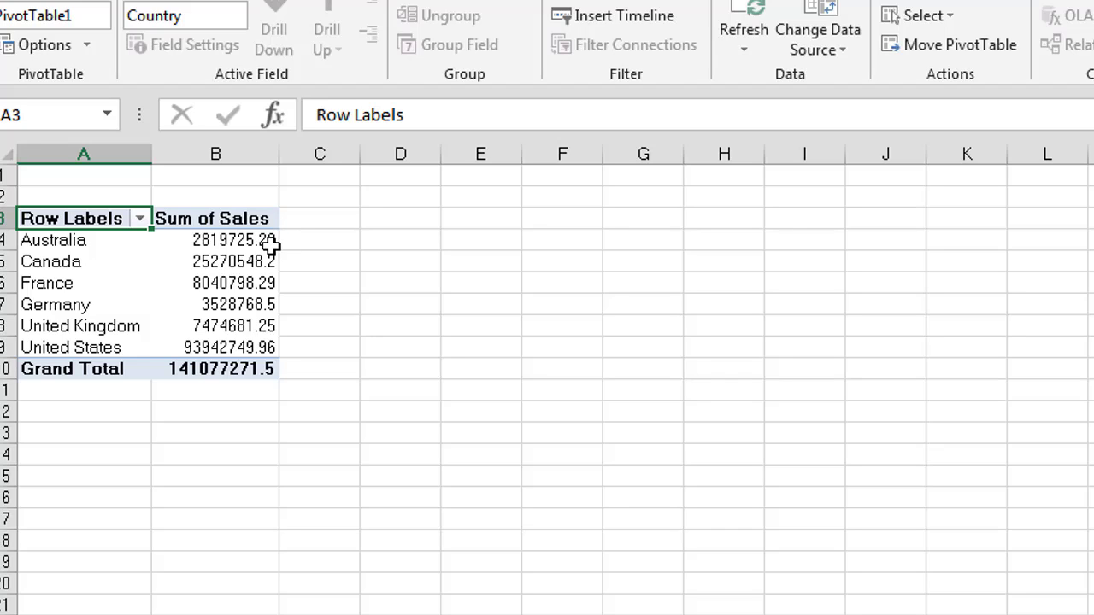
Step: Set the number format of the Sum of Sales values to Number with 0 decimal places and the 1000 separator
{"action": "mouse_move", "coordinate": [270, 246]}
{"action": "left_click", "coordinate": [243, 283]}
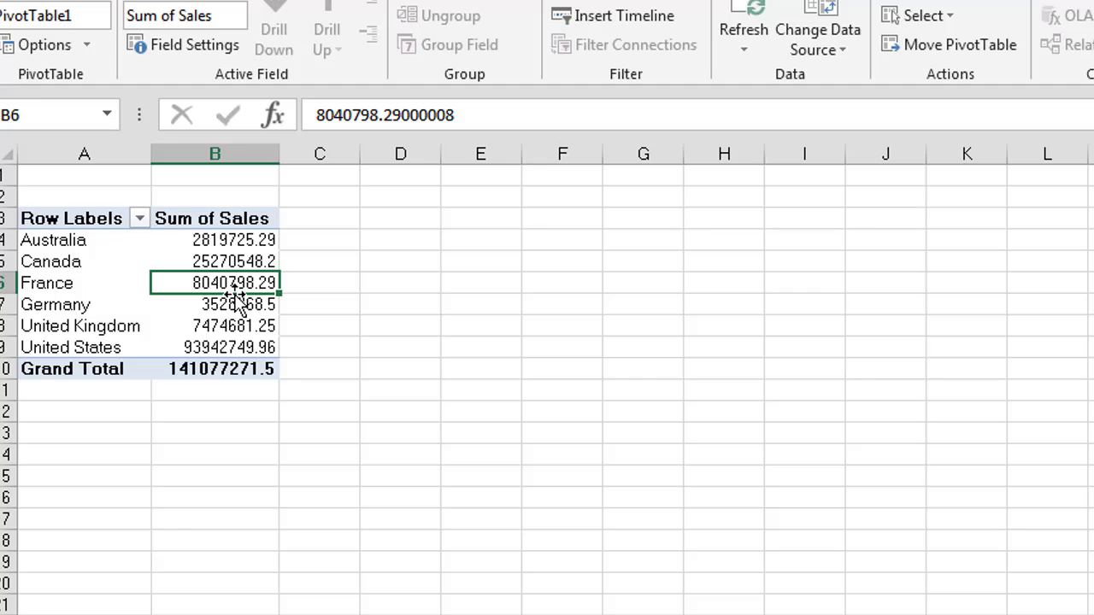
{"action": "right_click", "coordinate": [247, 286]}
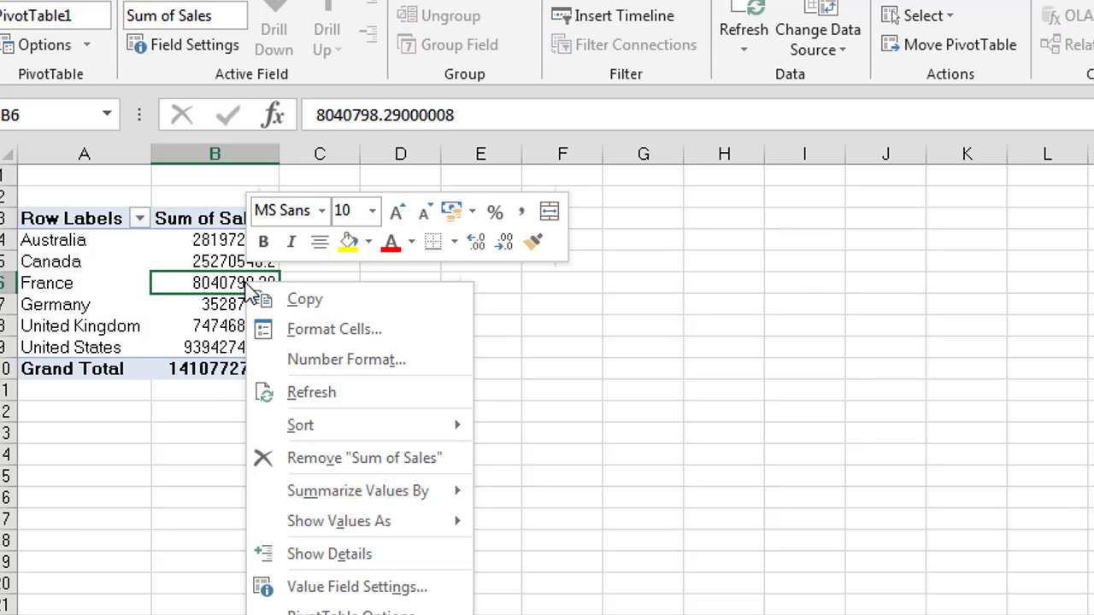
{"action": "left_click", "coordinate": [344, 363]}
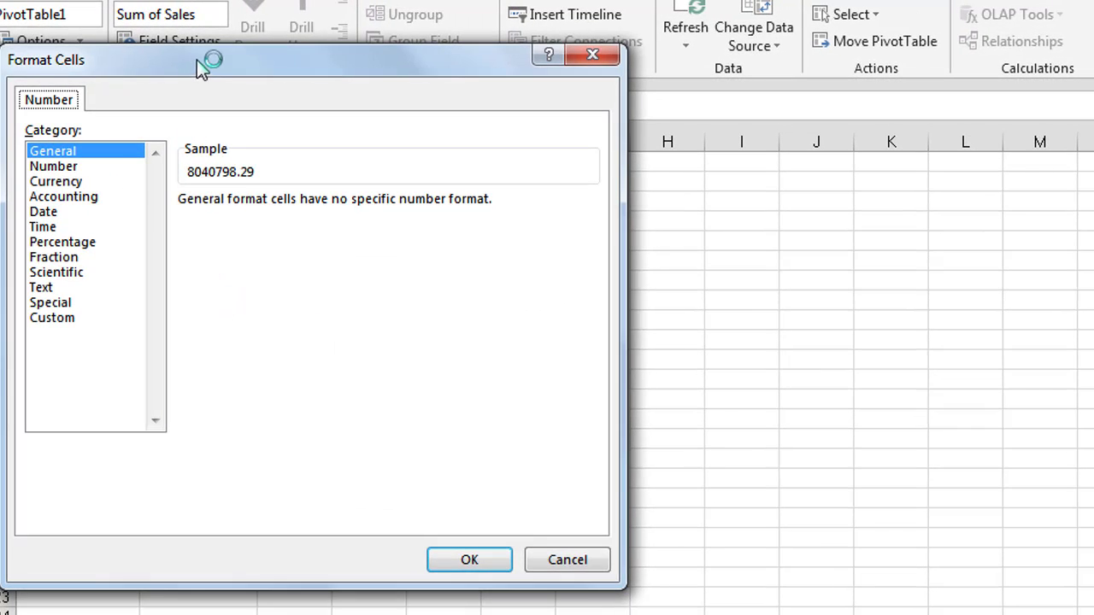
{"action": "left_click_drag", "start_coordinate": [196, 60], "coordinate": [624, 76]}
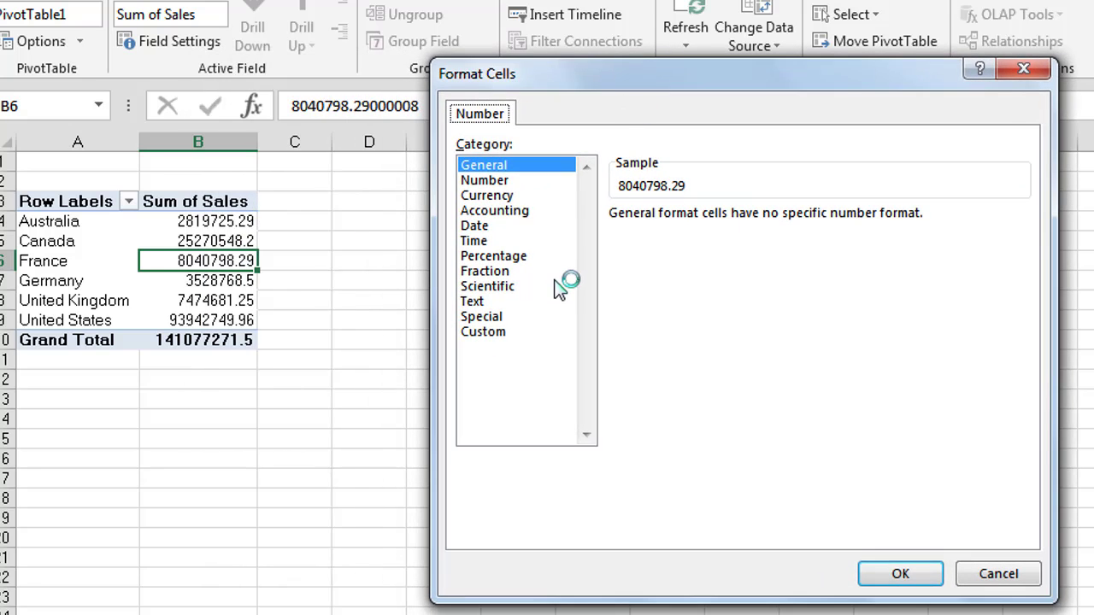
{"action": "left_click", "coordinate": [494, 180]}
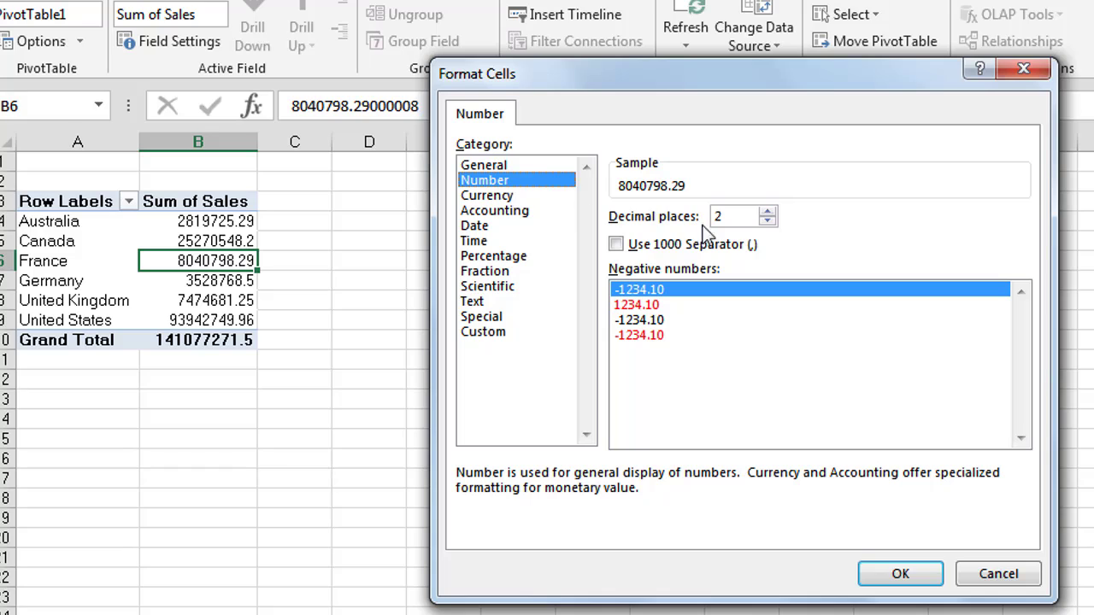
{"action": "left_click", "coordinate": [768, 220]}
{"action": "left_click", "coordinate": [767, 221]}
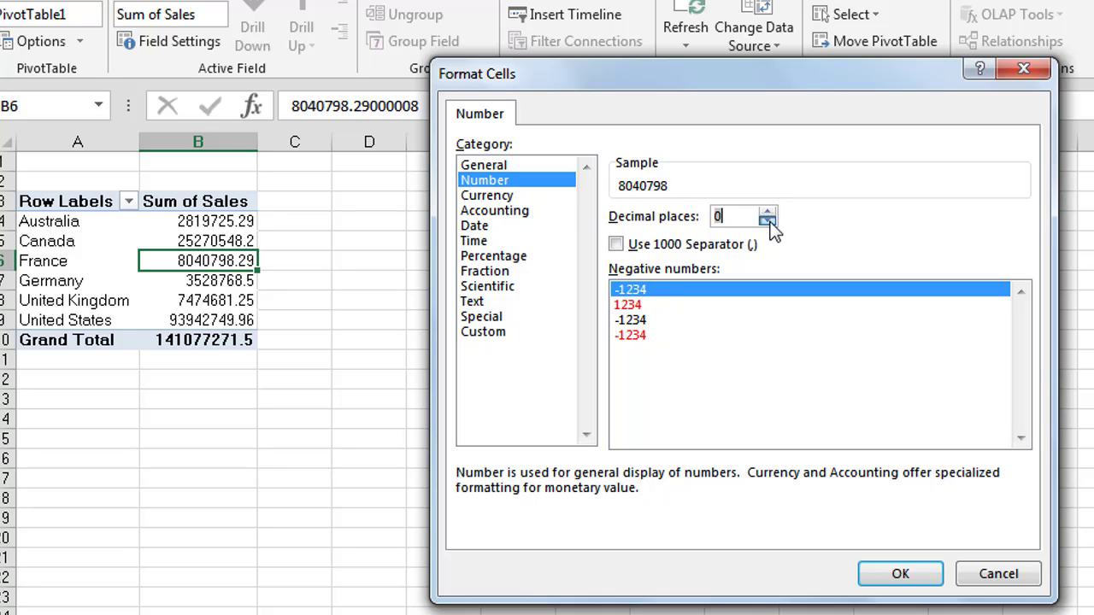
{"action": "left_click", "coordinate": [634, 255]}
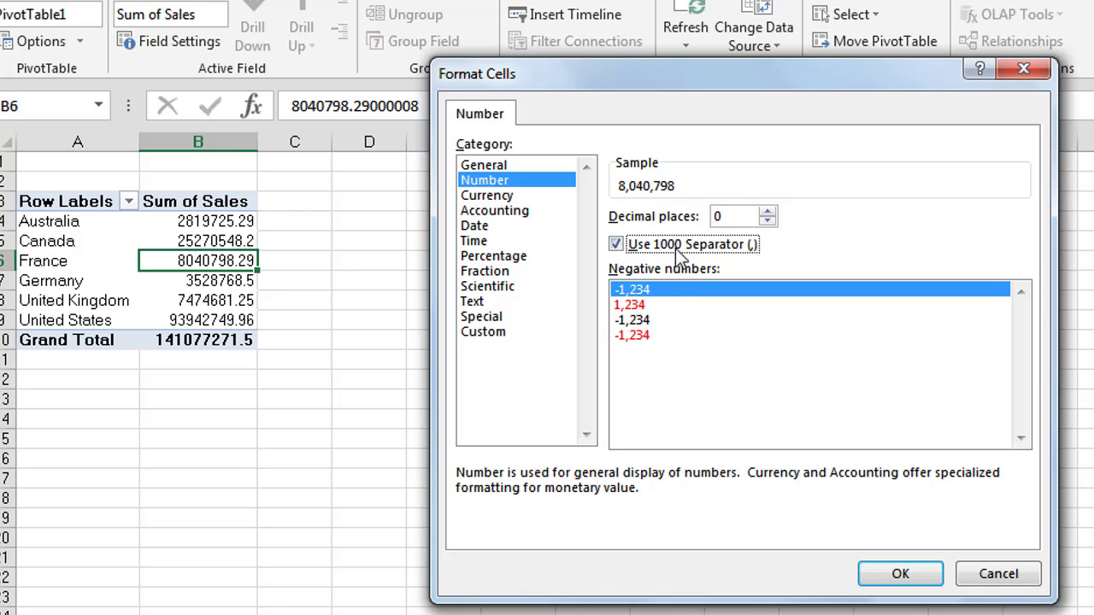
{"action": "left_click", "coordinate": [902, 575]}
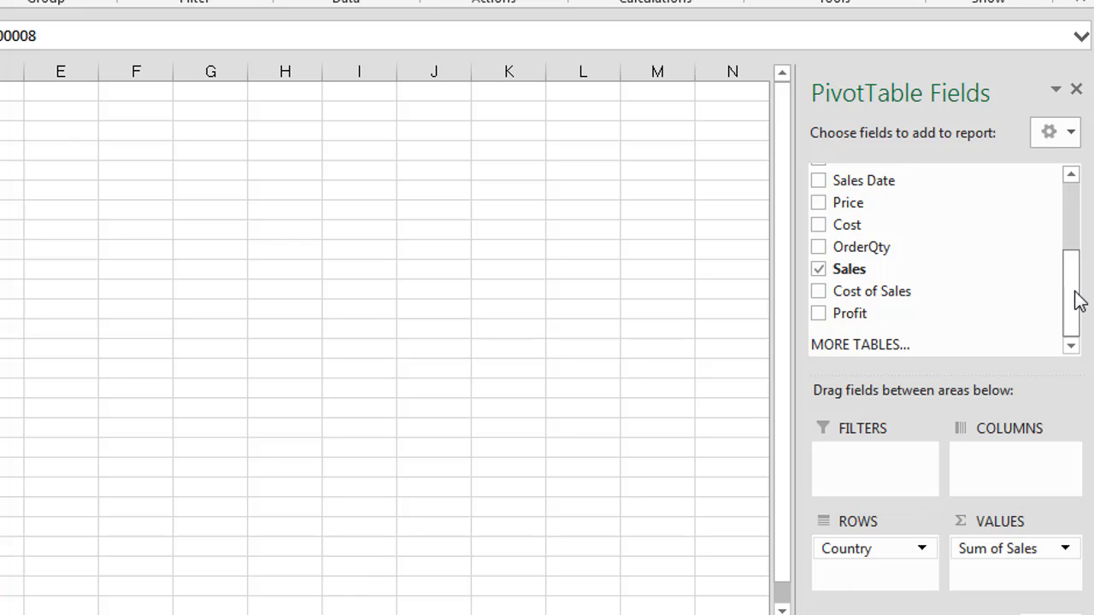
Step: Replace Country with Customer in the PivotTable's rows to report sales per customer
{"action": "left_click_drag", "start_coordinate": [1077, 299], "coordinate": [1072, 215]}
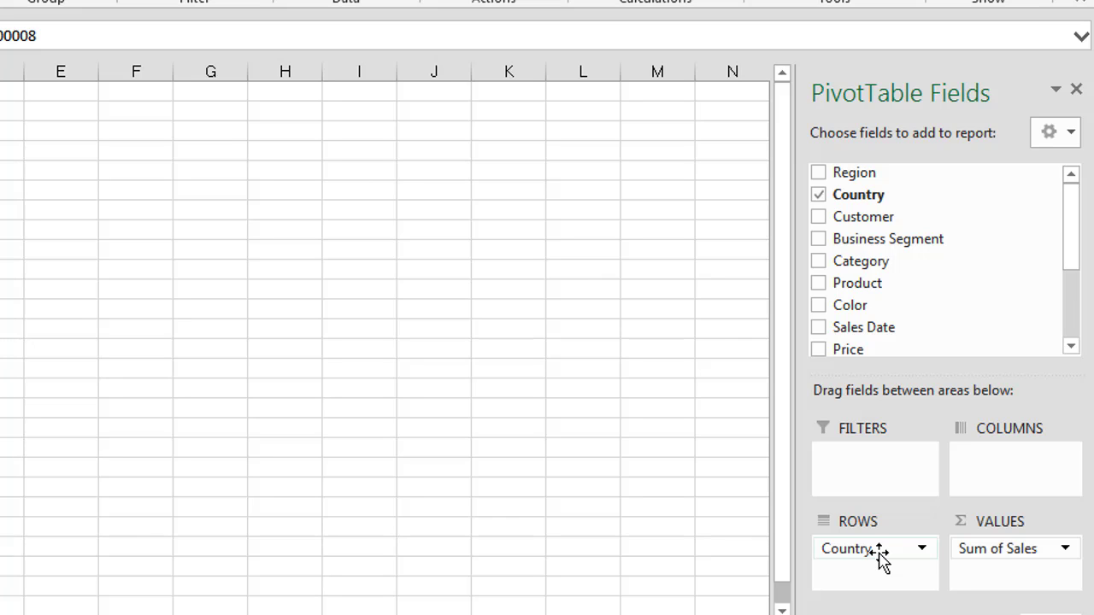
{"action": "left_click_drag", "start_coordinate": [881, 554], "coordinate": [620, 411]}
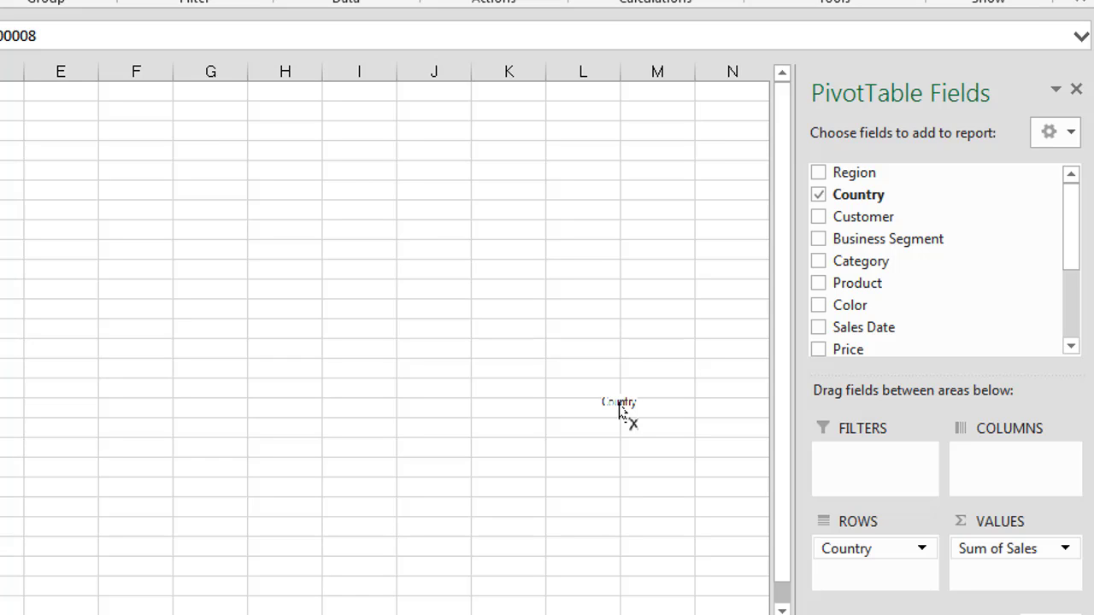
{"action": "left_click_drag", "start_coordinate": [619, 410], "coordinate": [621, 409]}
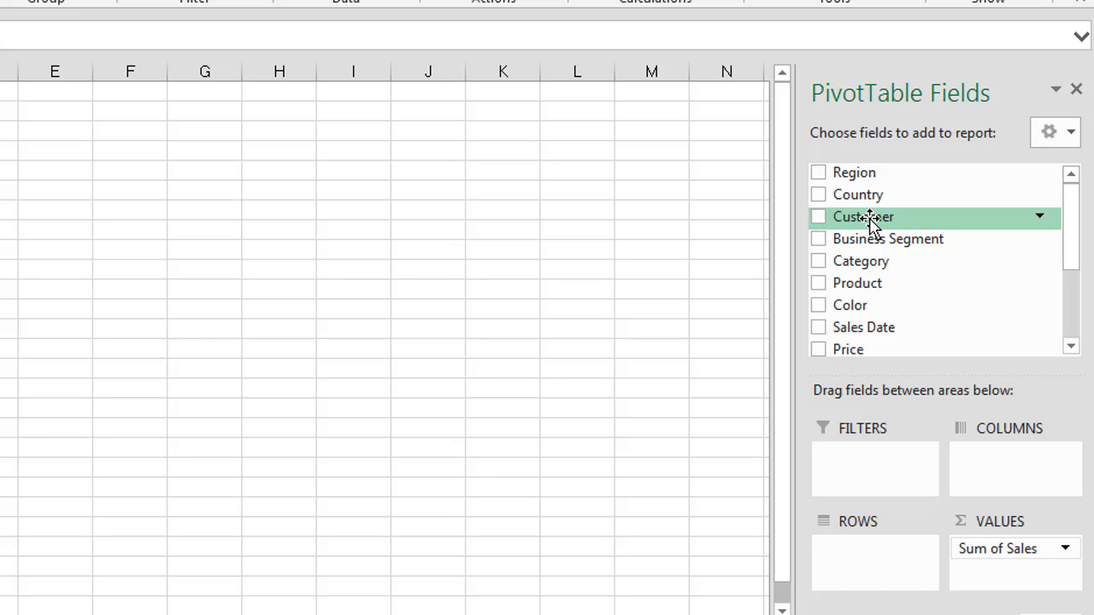
{"action": "mouse_move", "coordinate": [870, 221]}
{"action": "left_mouse_down"}
{"action": "mouse_move", "coordinate": [838, 259]}
{"action": "mouse_move", "coordinate": [860, 395]}
{"action": "mouse_move", "coordinate": [853, 566]}
{"action": "mouse_move", "coordinate": [859, 558]}
{"action": "left_mouse_up"}
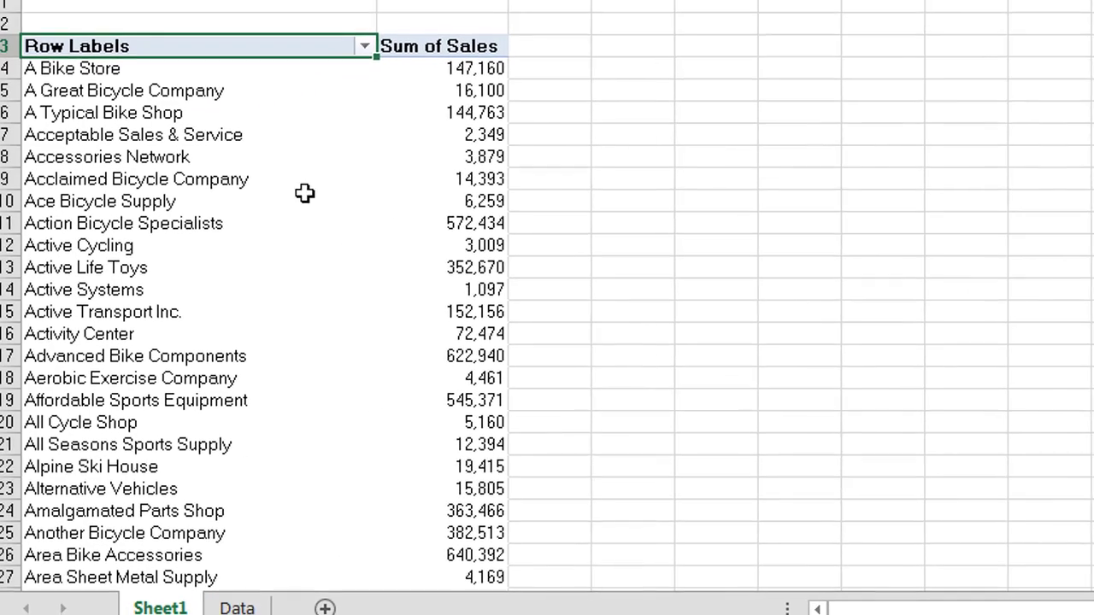
{"action": "left_click", "coordinate": [285, 136]}
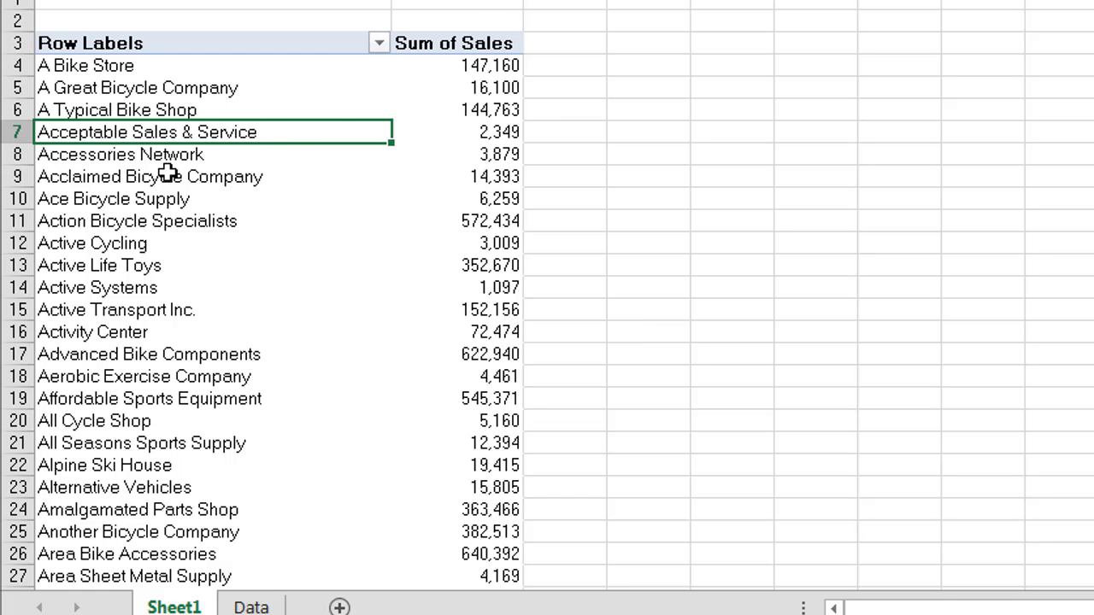
{"action": "scroll", "coordinate": [167, 175], "scroll_direction": "down", "scroll_amount": 4}
{"action": "scroll", "coordinate": [166, 183], "scroll_direction": "down", "scroll_amount": 12}
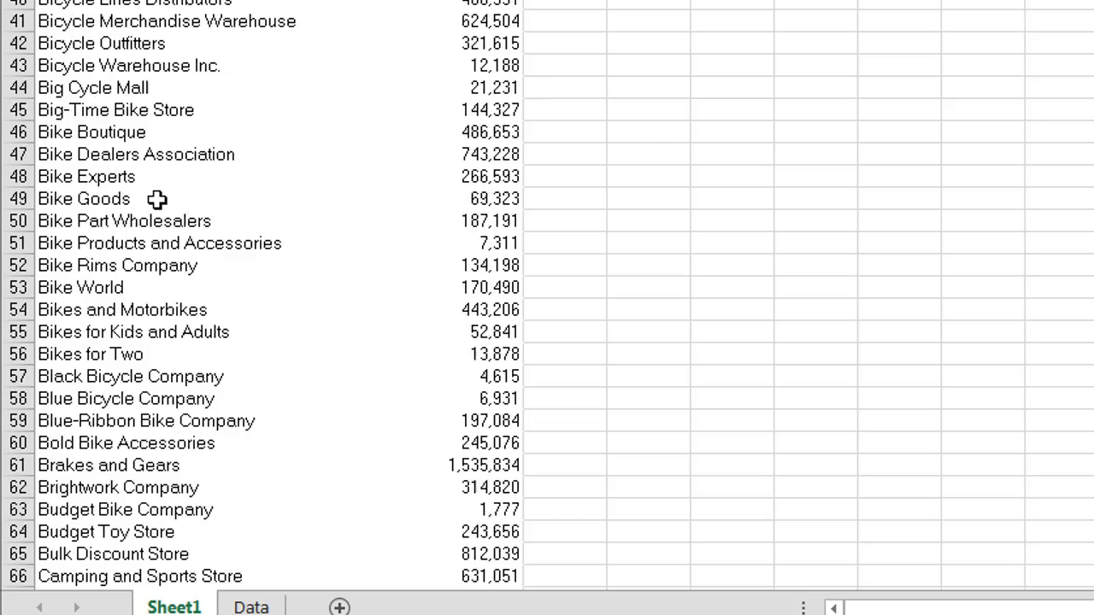
{"action": "scroll", "coordinate": [156, 198], "scroll_direction": "down", "scroll_amount": 2}
{"action": "scroll", "coordinate": [157, 198], "scroll_direction": "up", "scroll_amount": 11}
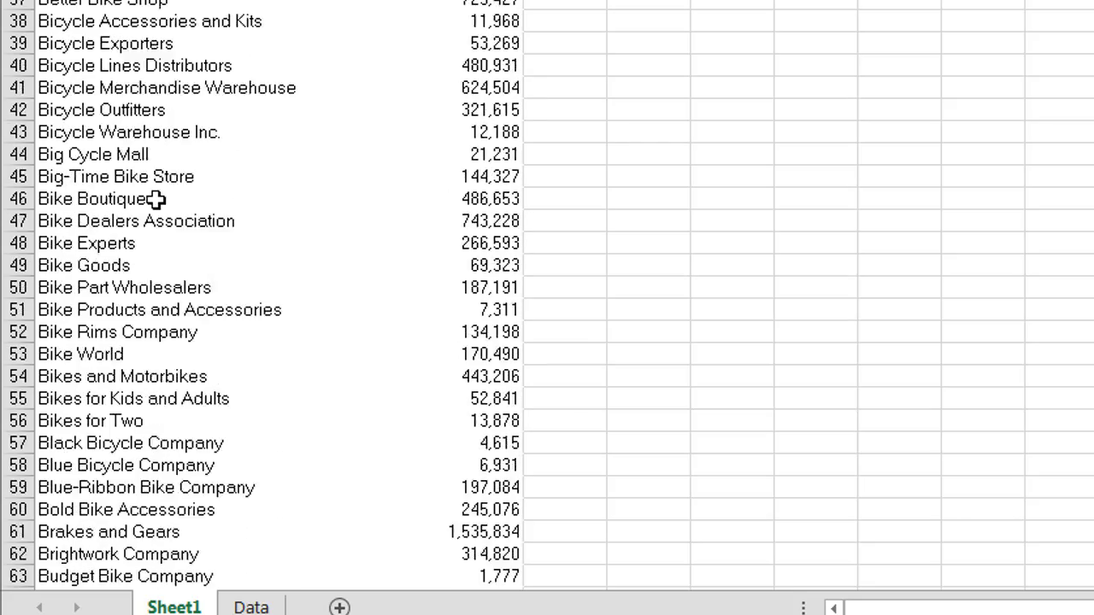
{"action": "scroll", "coordinate": [156, 199], "scroll_direction": "up", "scroll_amount": 7}
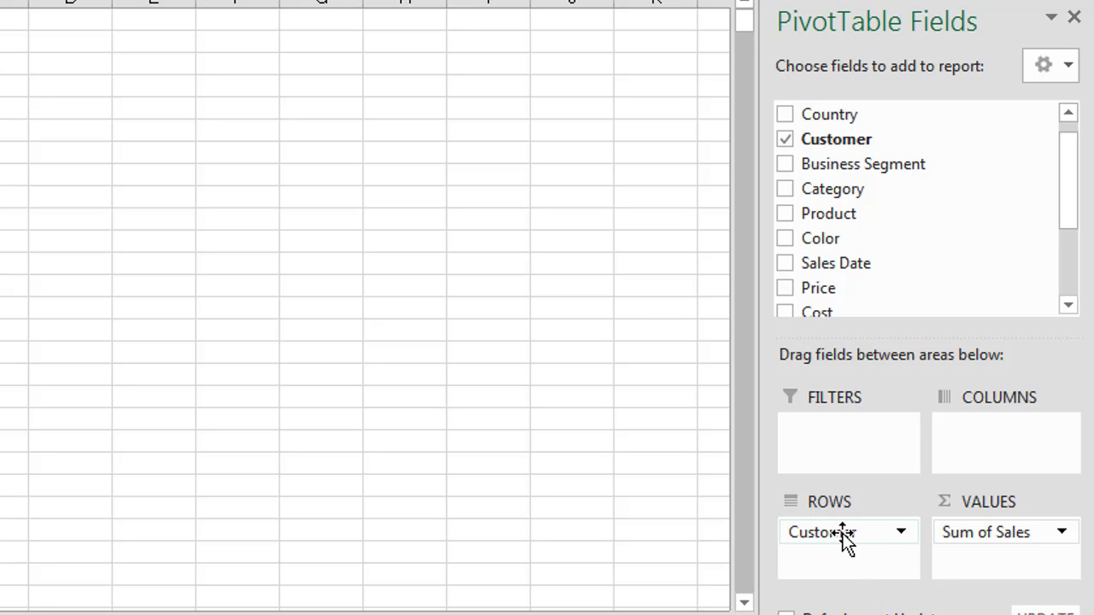
Step: Replace Sum of Sales with the Profit field in the PivotTable's values
{"action": "left_click", "coordinate": [1007, 533]}
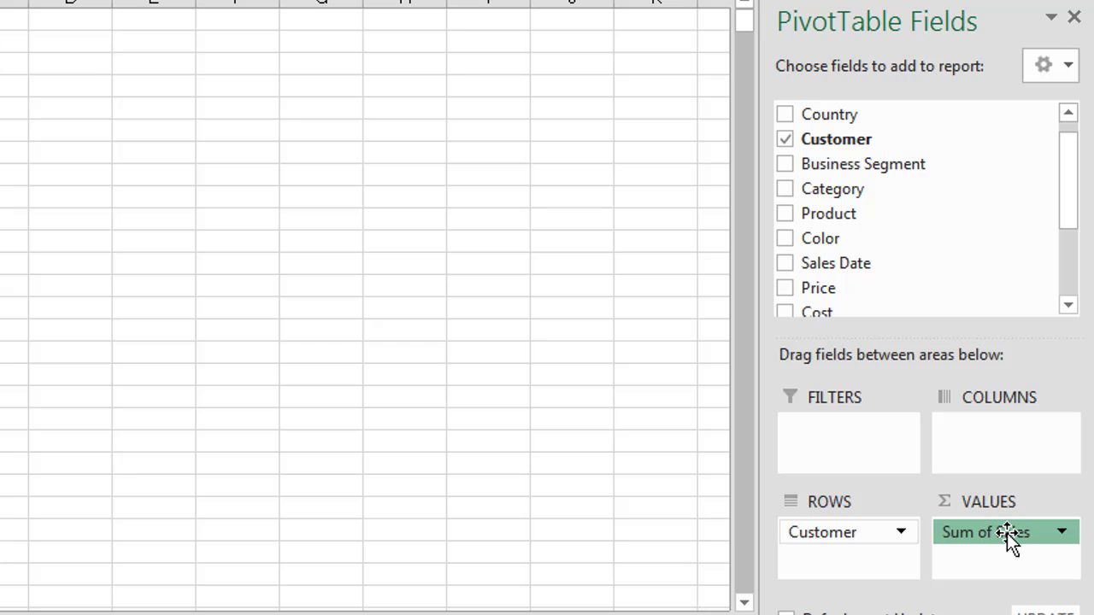
{"action": "left_click_drag", "start_coordinate": [1007, 533], "coordinate": [618, 436]}
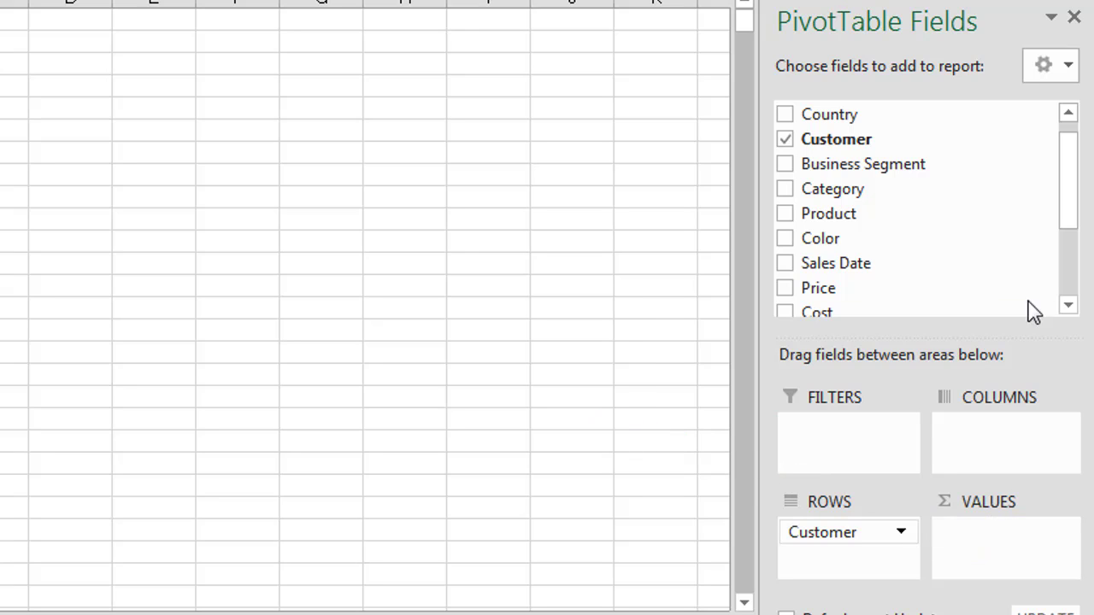
{"action": "left_click_drag", "start_coordinate": [1079, 218], "coordinate": [1075, 282]}
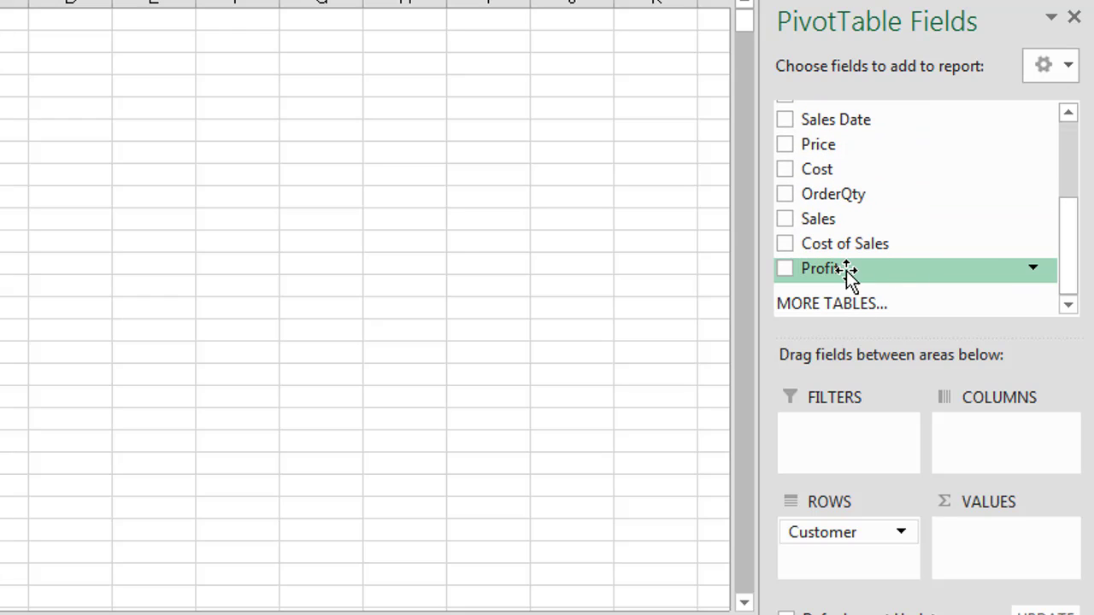
{"action": "left_click_drag", "start_coordinate": [844, 271], "coordinate": [1004, 551]}
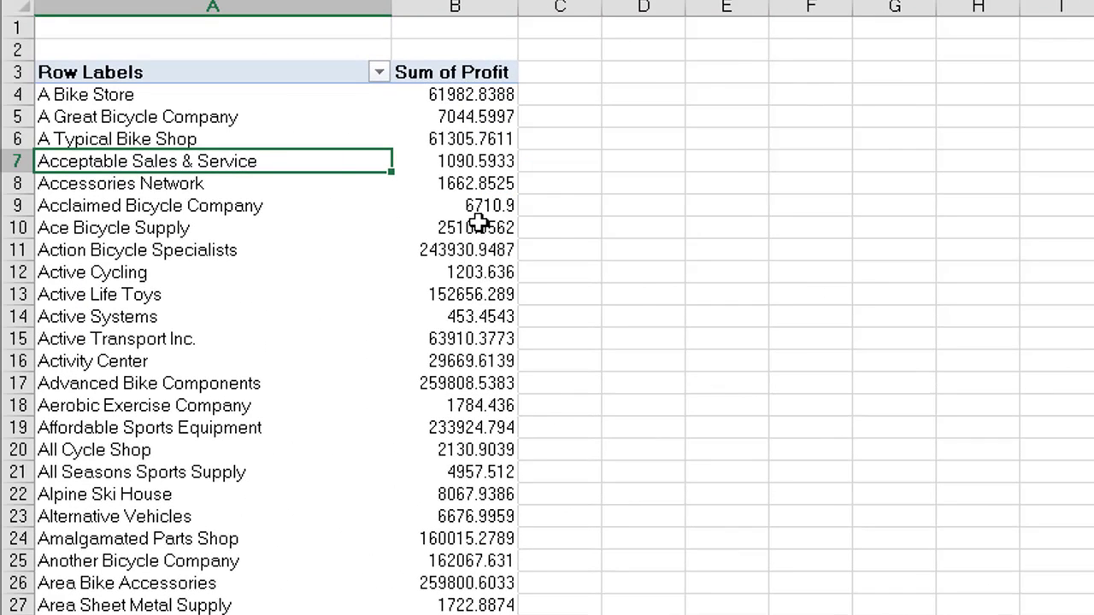
Step: Set the number format of the Sum of Profit values to Number with 0 decimal places and the 1000 separator
{"action": "mouse_move", "coordinate": [492, 198]}
{"action": "left_click", "coordinate": [493, 163]}
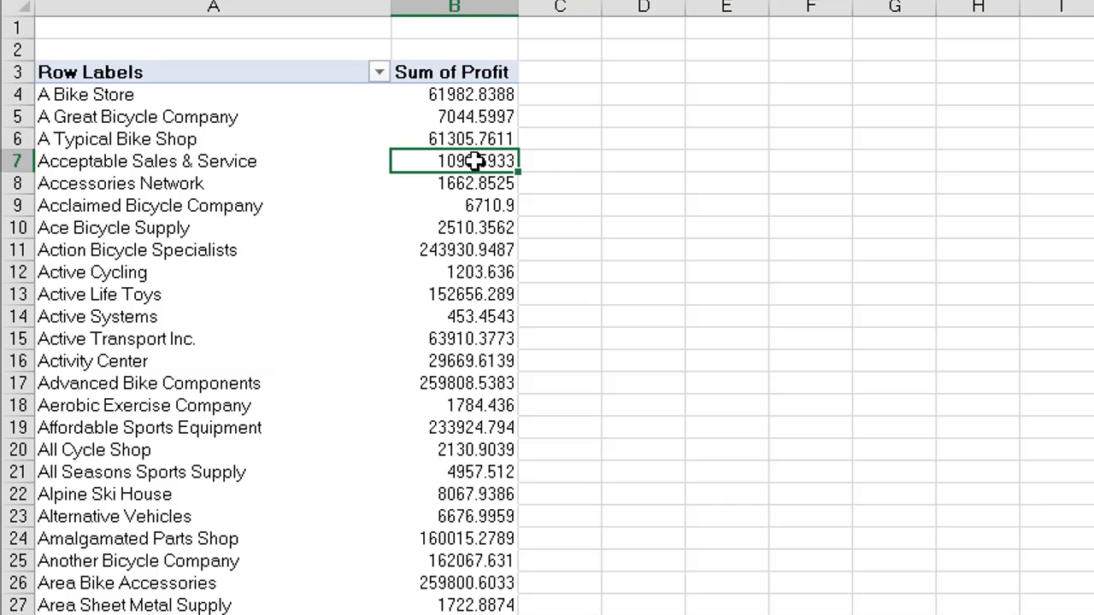
{"action": "right_click", "coordinate": [479, 168]}
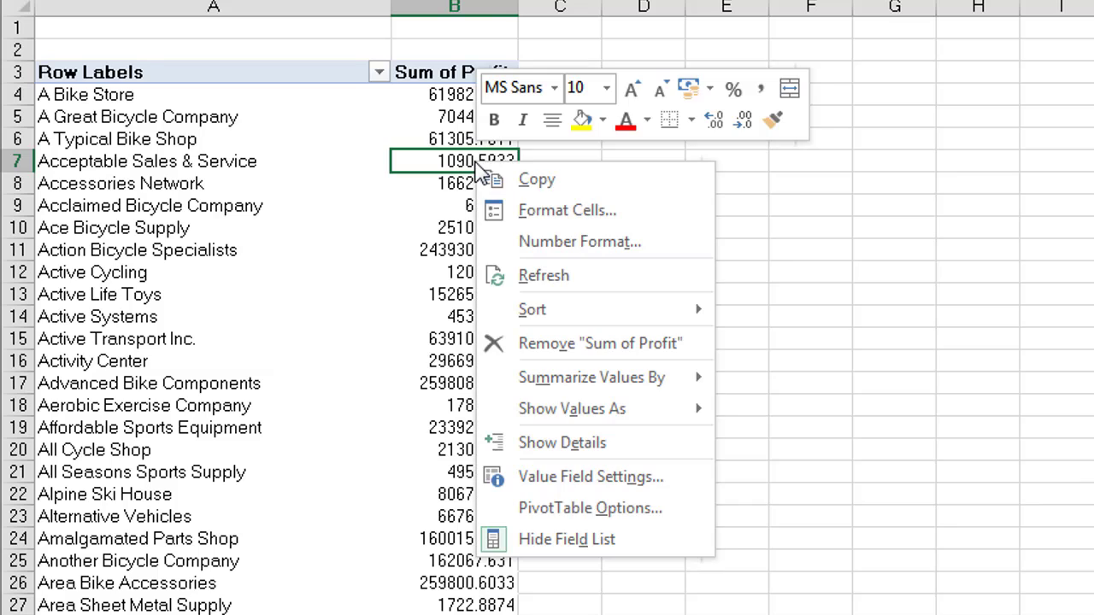
{"action": "left_click", "coordinate": [602, 243]}
{"action": "left_click", "coordinate": [373, 54]}
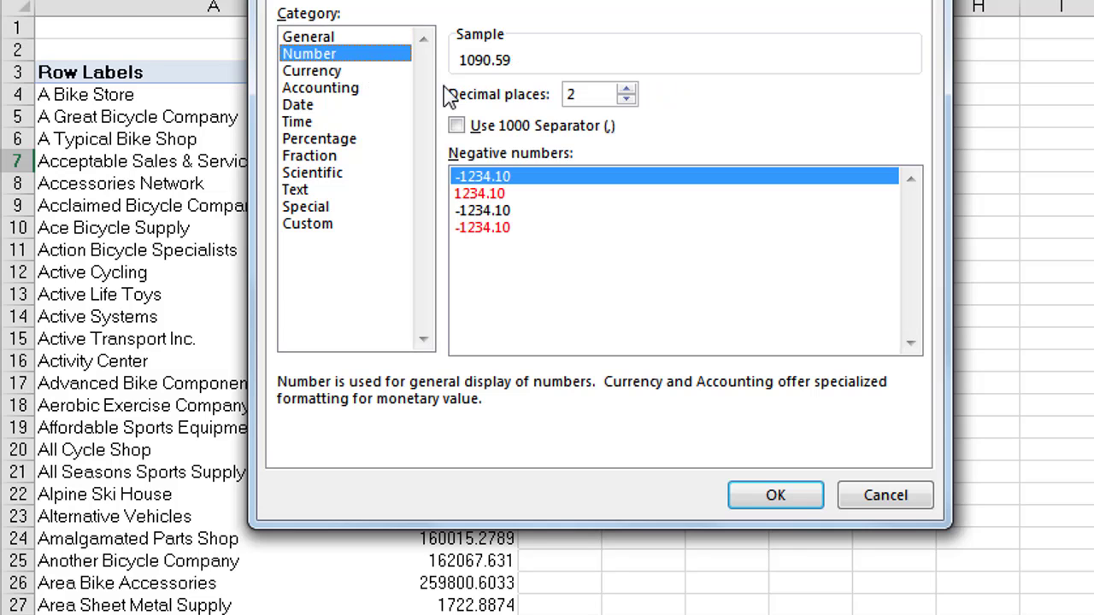
{"action": "left_click", "coordinate": [627, 100]}
{"action": "left_click", "coordinate": [626, 99]}
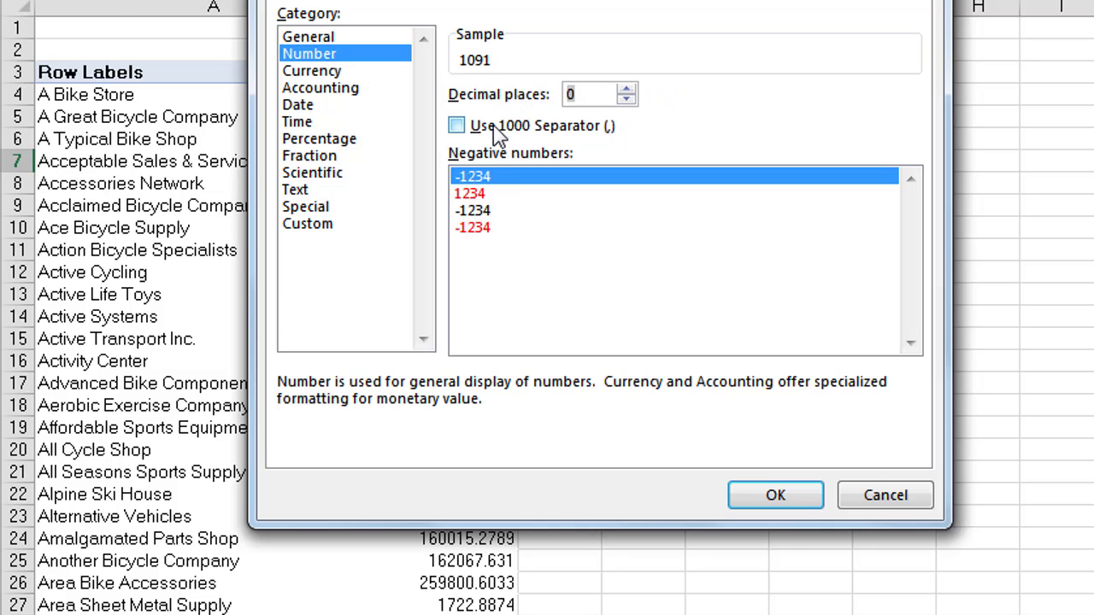
{"action": "left_click", "coordinate": [496, 128]}
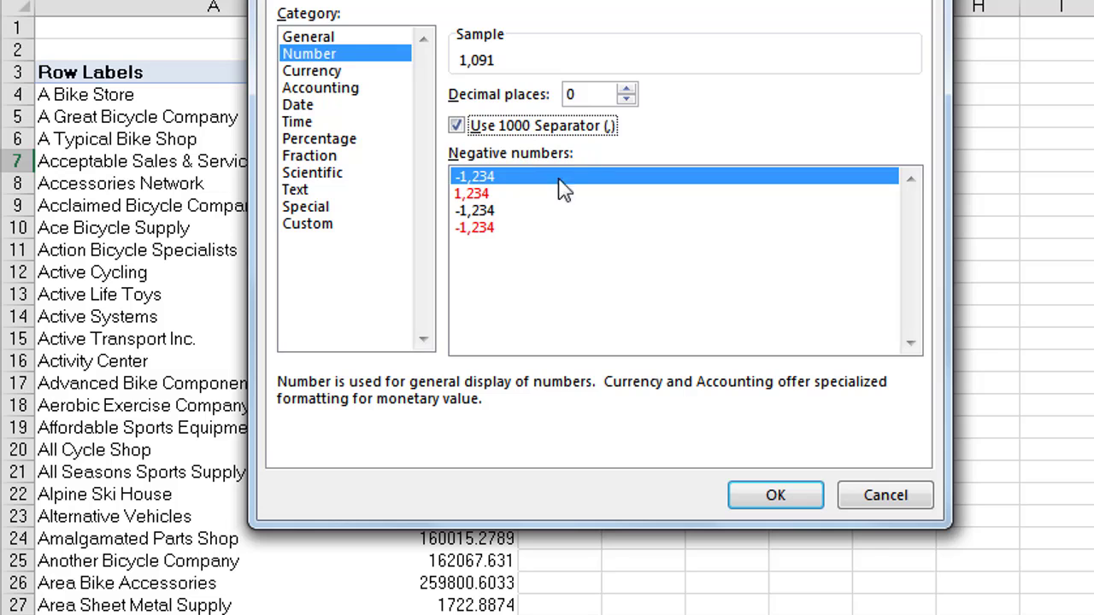
{"action": "left_click", "coordinate": [772, 497]}
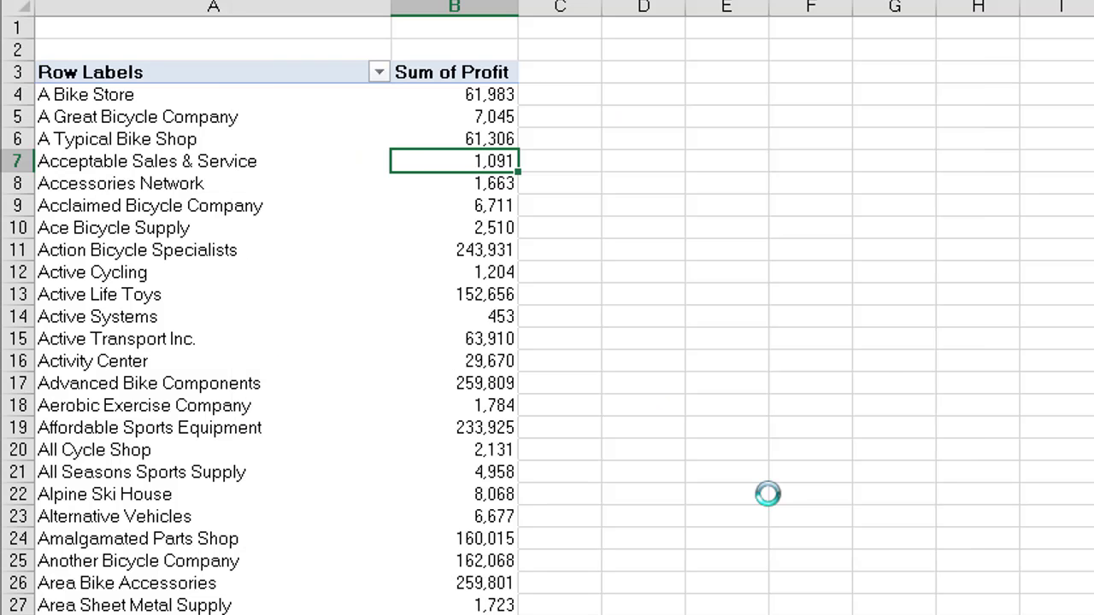
{"action": "scroll", "coordinate": [465, 243], "scroll_direction": "down", "scroll_amount": 5}
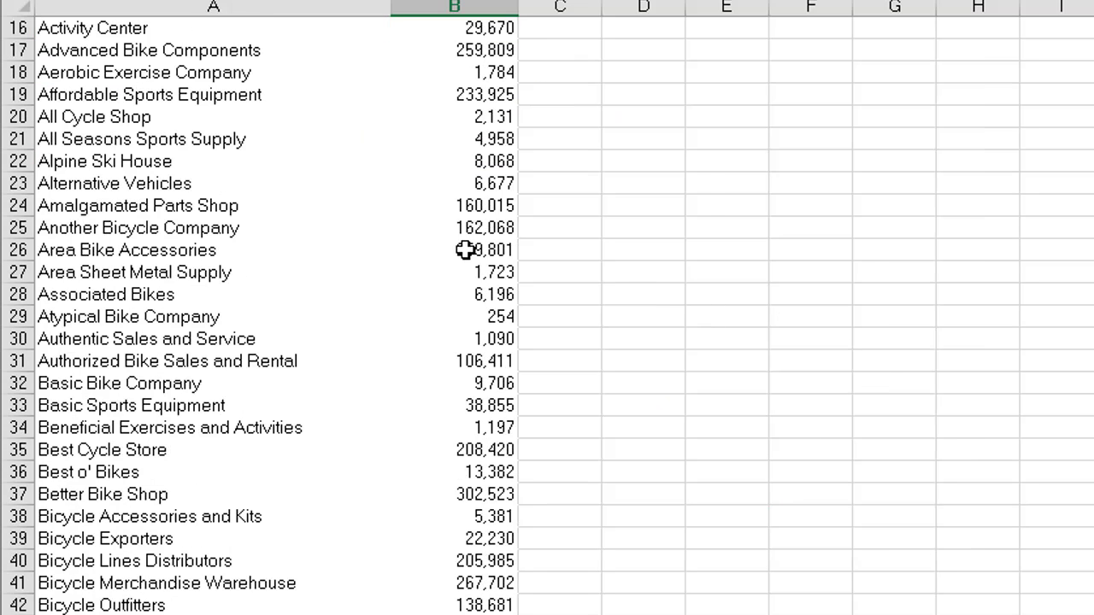
{"action": "scroll", "coordinate": [464, 249], "scroll_direction": "down", "scroll_amount": 5}
{"action": "scroll", "coordinate": [464, 252], "scroll_direction": "up", "scroll_amount": 10}
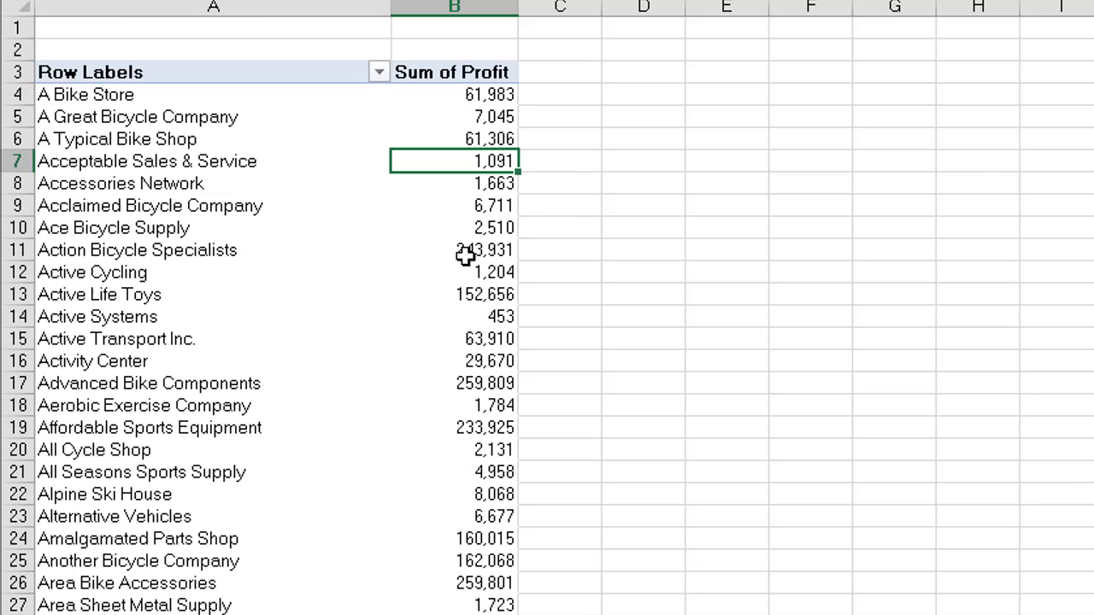
{"action": "mouse_move", "coordinate": [465, 256]}
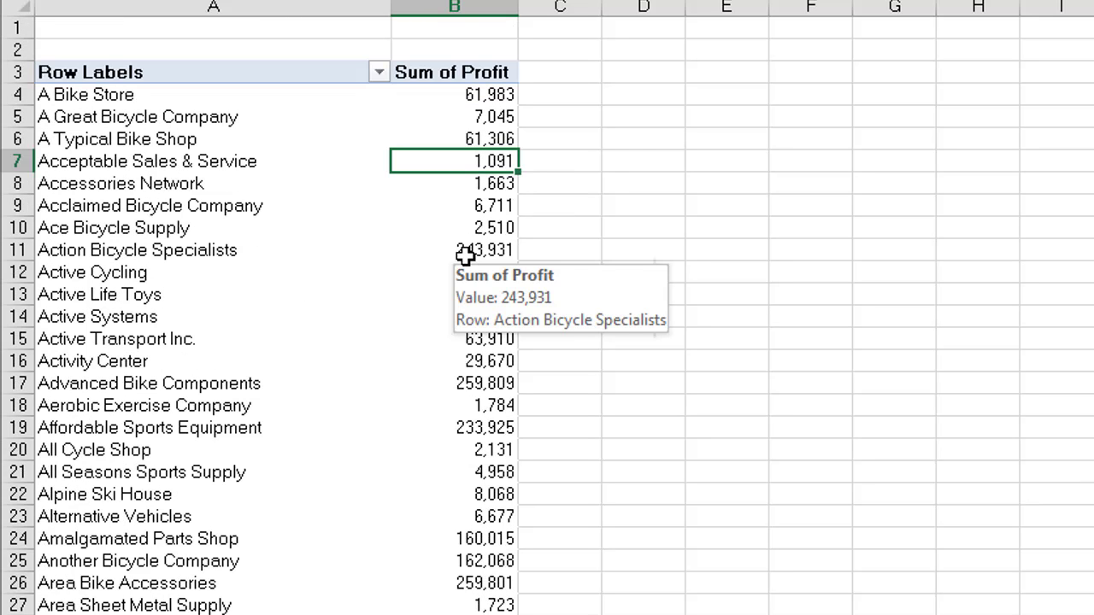